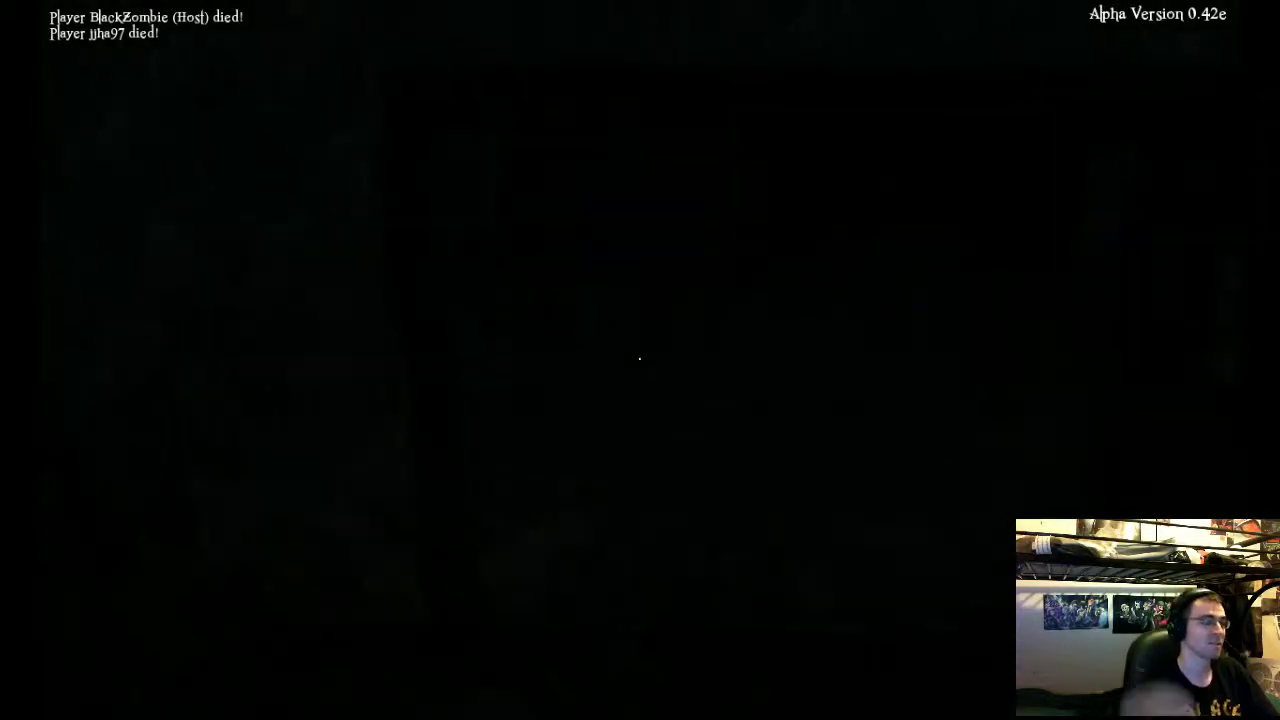
key("Tab")
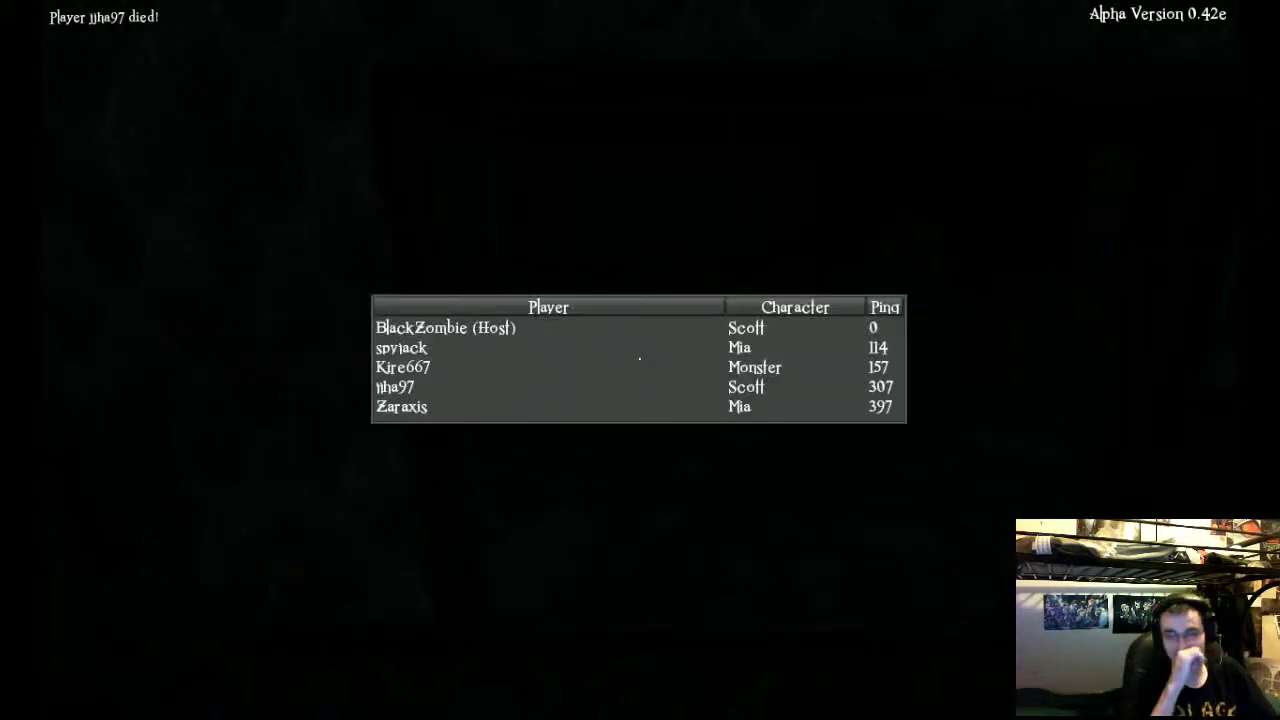